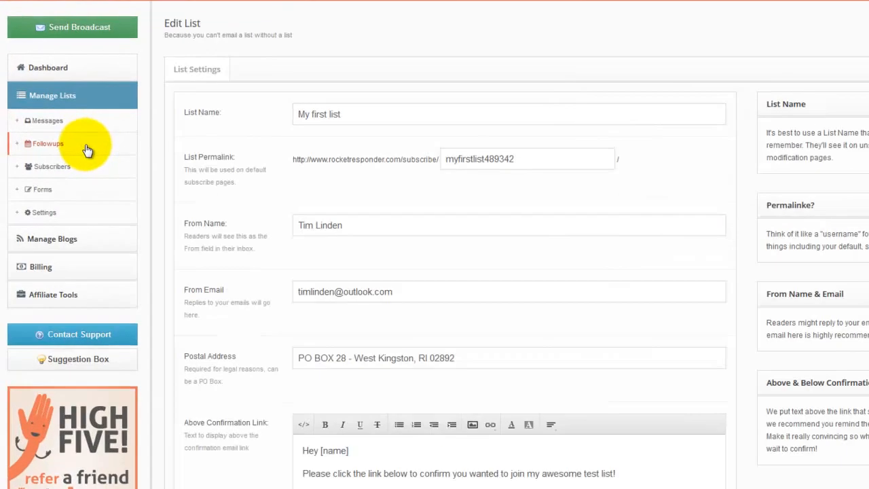
# Step: Start a new followup for My first list and set Day To Send to 1
pyautogui.click(91, 150)
pyautogui.click(784, 129)
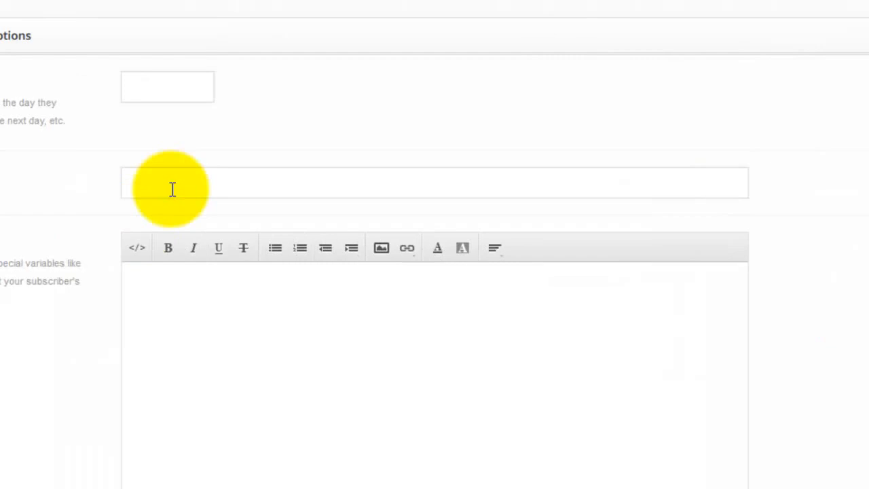
pyautogui.click(150, 85)
pyautogui.write('1')
pyautogui.click(208, 184)
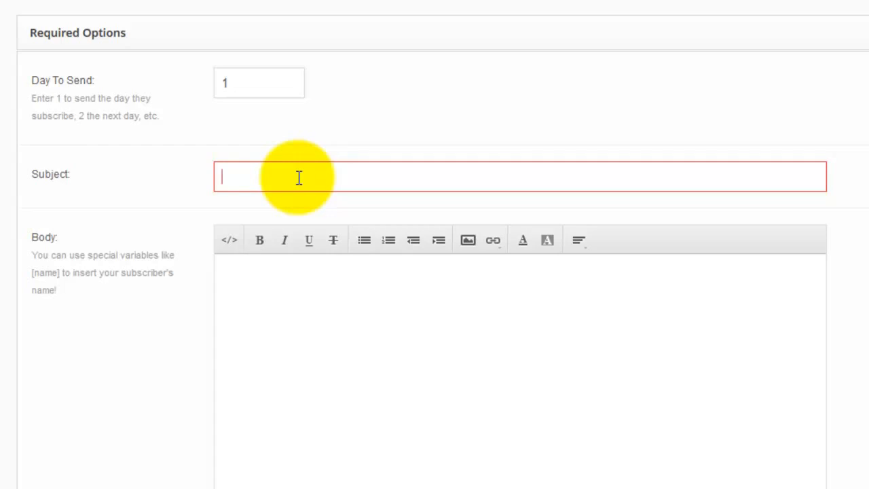
# Step: Enter the subject 'Welcome to my list! Wahoooo!' and select the Day To Send value
pyautogui.write('We')
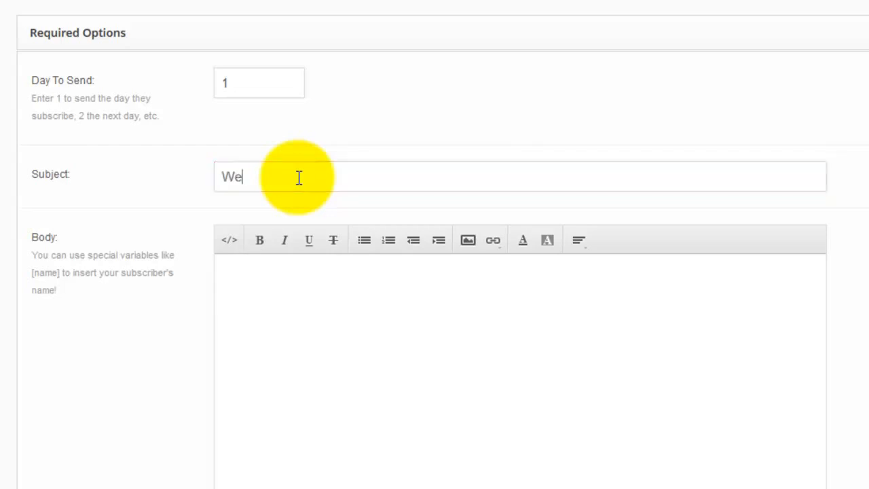
pyautogui.write('lcome to my list! Wahoooo!')
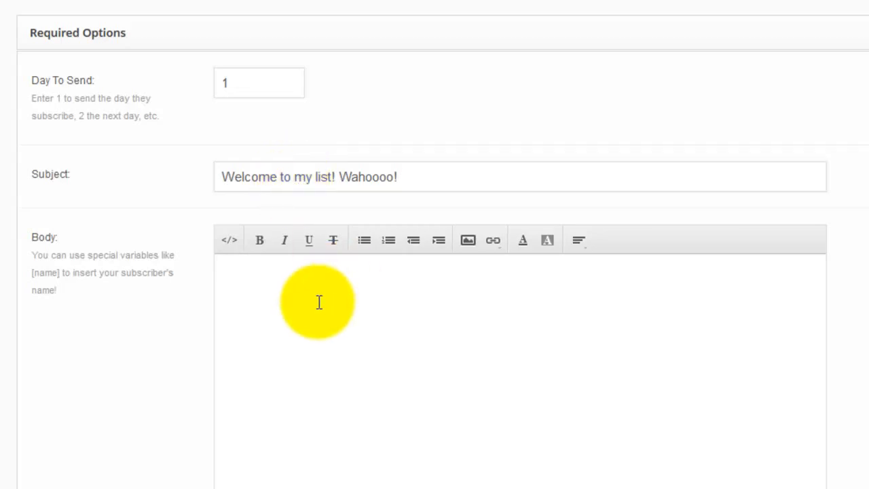
pyautogui.moveTo(229, 83); pyautogui.dragTo(210, 84)
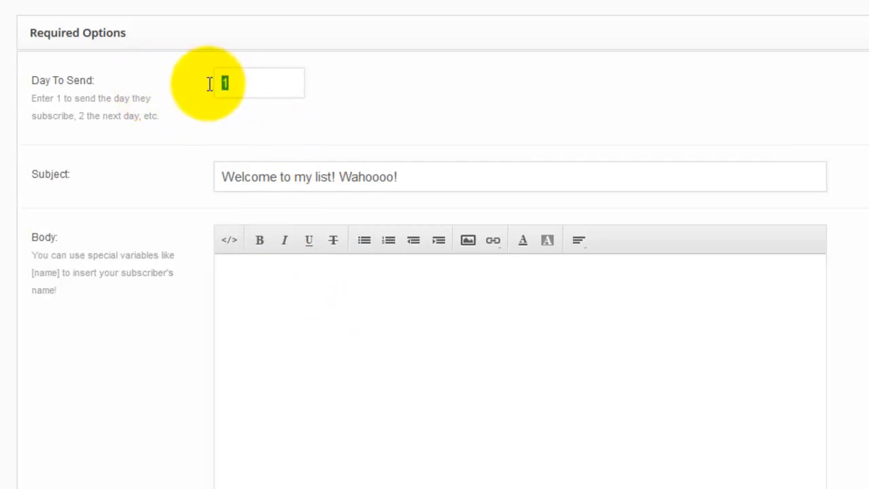
# Step: Begin the body with 'Hey [name]' and a thank-you line ending 'Find me on Twitter:'
pyautogui.click(277, 337)
pyautogui.scroll(-2, 277, 229)
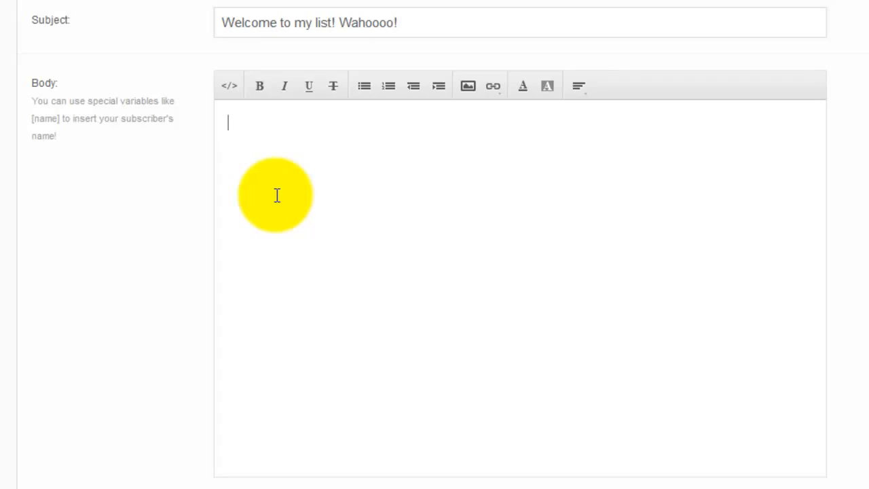
pyautogui.write('Hey [name]')
pyautogui.press('Return')
pyautogui.press('Return')
pyautogui.press('BackSpace')
pyautogui.write('Thank you for confirm,i')
pyautogui.press('BackSpace')
pyautogui.press('BackSpace')
pyautogui.write("ing, you're the best! Find me on Twitter:")
# Step: Add the sender's Twitter profile link and a paragraph asking readers to reply for a follow-back
pyautogui.press('Return')
pyautogui.write('http://twitter.com/timlinden')
pyautogui.press('Return')
pyautogui.write('After following me, reply to this email and e')
pyautogui.press('BackSpace')
pyautogui.write("let me know, I'll follow you back!")
# Step: Add a final line signed with the sender's first name
pyautogui.press('Return')
pyautogui.write('Tim')
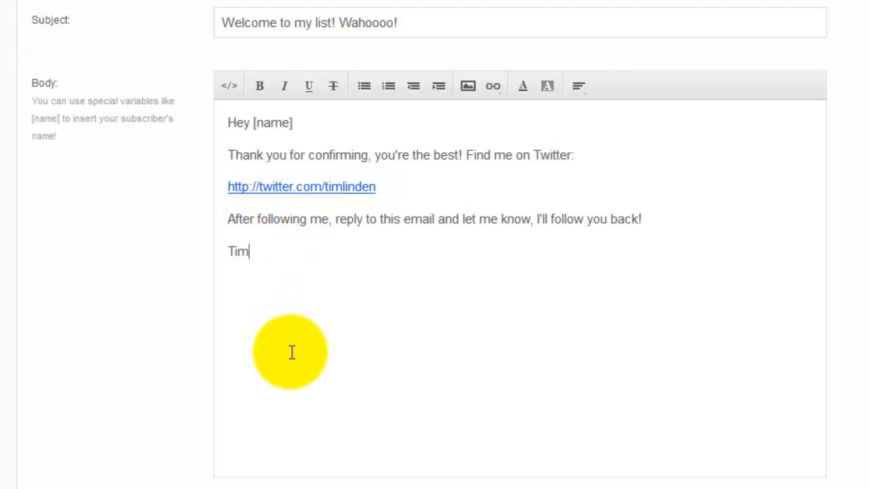
# Step: Send a test preview to the recipient's name and corrected e-mail address, then acknowledge the confirmation
pyautogui.scroll(-3, 282, 349)
pyautogui.click(297, 354)
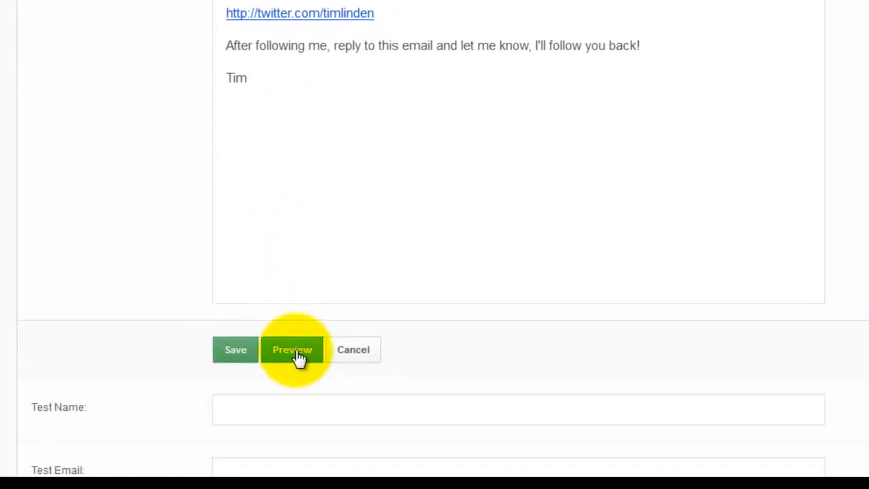
pyautogui.scroll(-2, 297, 352)
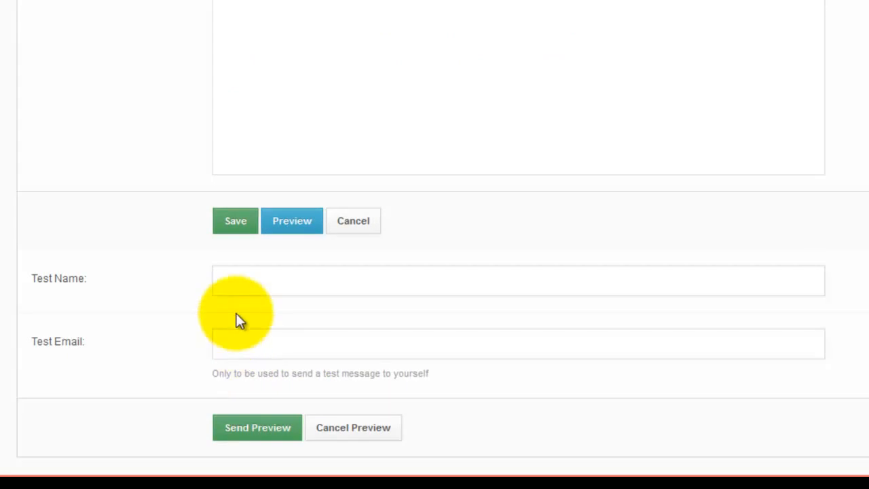
pyautogui.click(264, 284)
pyautogui.write('Tim')
pyautogui.click(299, 336)
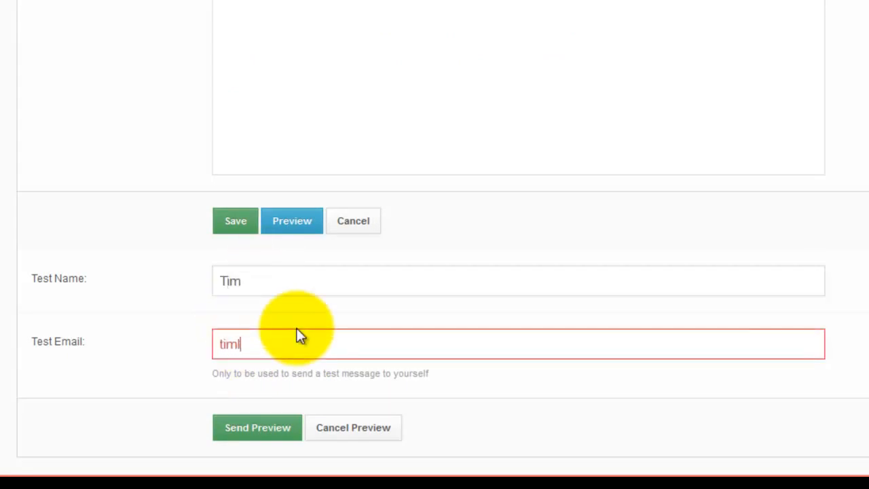
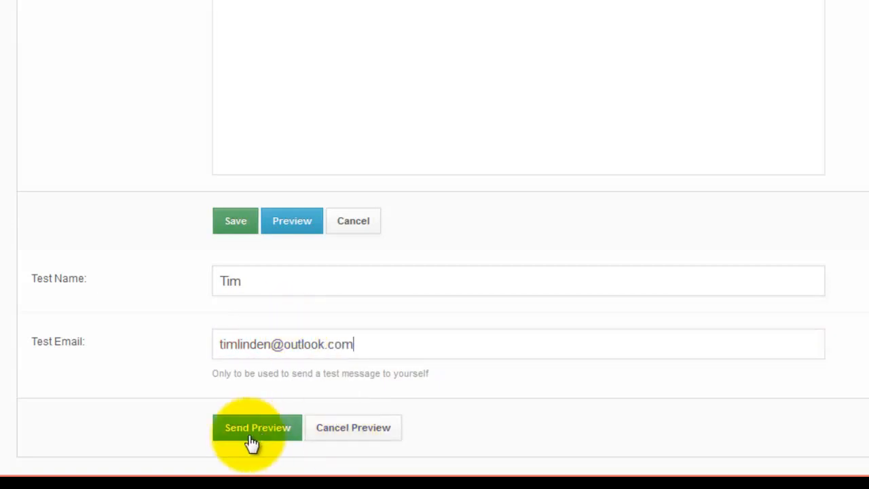
pyautogui.click(250, 433)
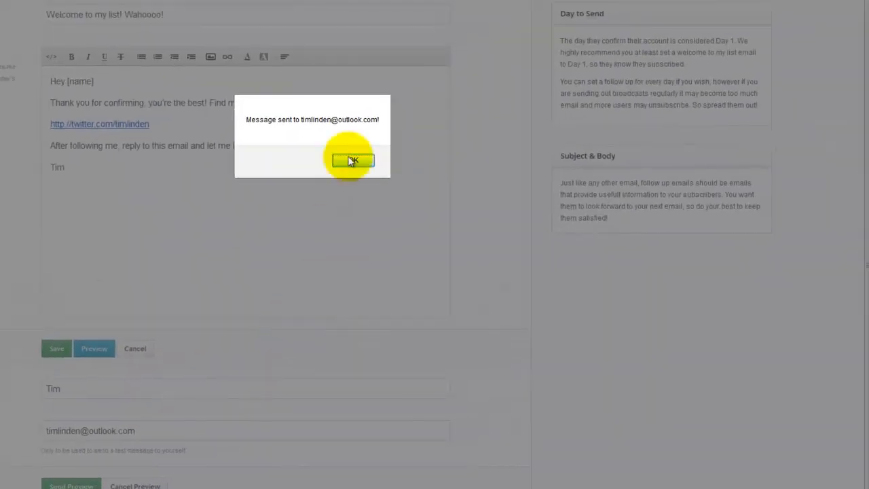
pyautogui.click(348, 163)
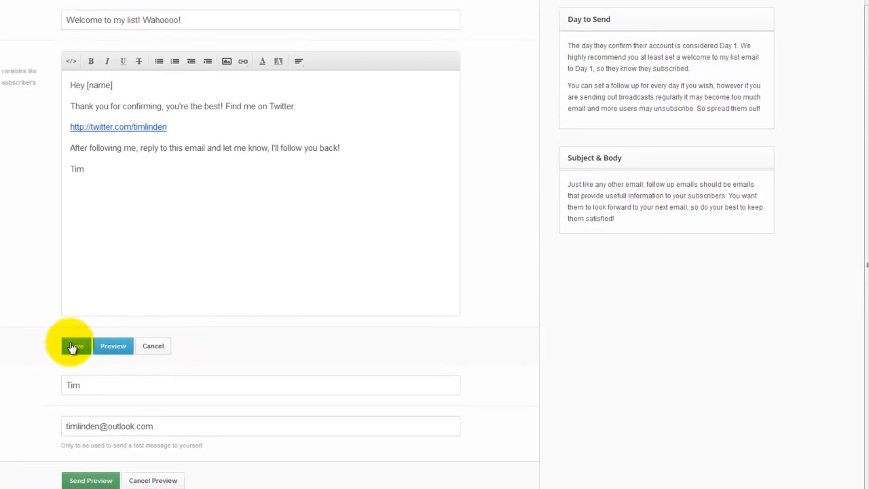
# Step: Save the day-1 welcome followup and open a blank new followup form
pyautogui.click(66, 348)
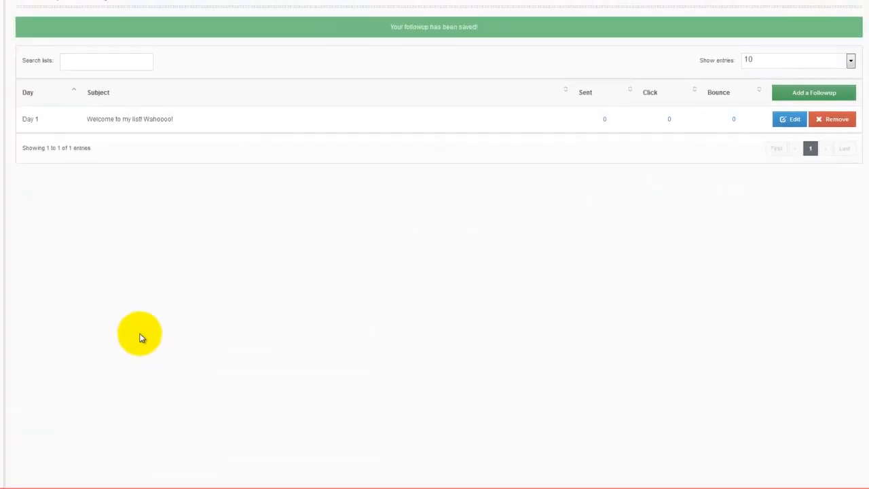
pyautogui.click(808, 95)
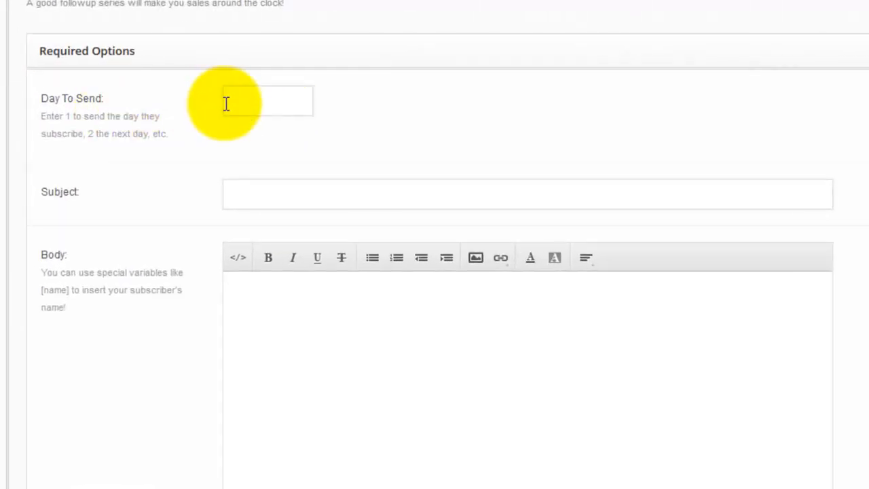
# Step: Set the new followup to day 5 with subject 'So, how are you liking my list?'
pyautogui.click(258, 102)
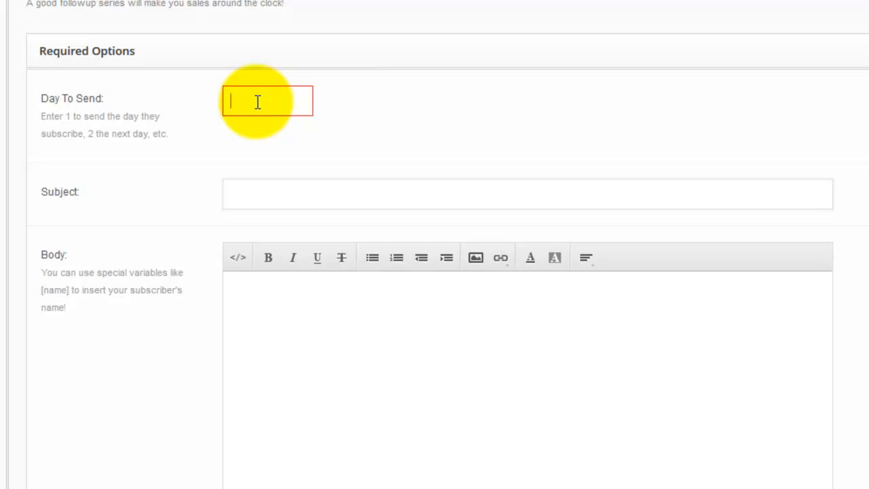
pyautogui.write('5')
pyautogui.click(256, 198)
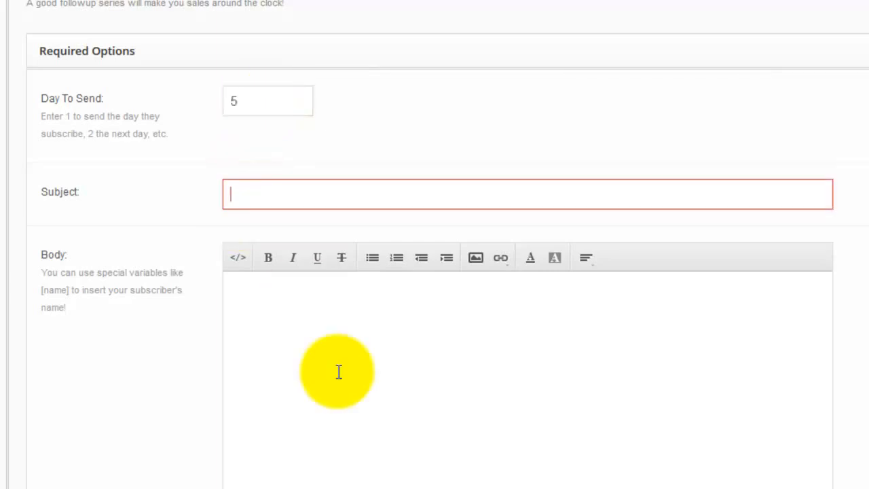
pyautogui.write('So, how are youlik')
pyautogui.press('BackSpace')
pyautogui.press('BackSpace')
pyautogui.press('BackSpace')
pyautogui.write('liking my list?')
# Step: Write a 'Hey [name]' body asking if they like the content after 5 days, signed with the sender's first name
pyautogui.press('Tab')
pyautogui.write('Y')
pyautogui.press('BackSpace')
pyautogui.write('Hey [name]')
pyautogui.press('Return')
pyautogui.write("You've been susbsc")
pyautogui.press('BackSpace')
pyautogui.press('BackSpace')
pyautogui.press('BackSpace')
pyautogui.press('BackSpace')
pyautogui.write('bscribed for 5 days, do you like me')
pyautogui.press('BackSpace')
pyautogui.write('y content?')
pyautogui.press('Return')
pyautogui.write('Tim')
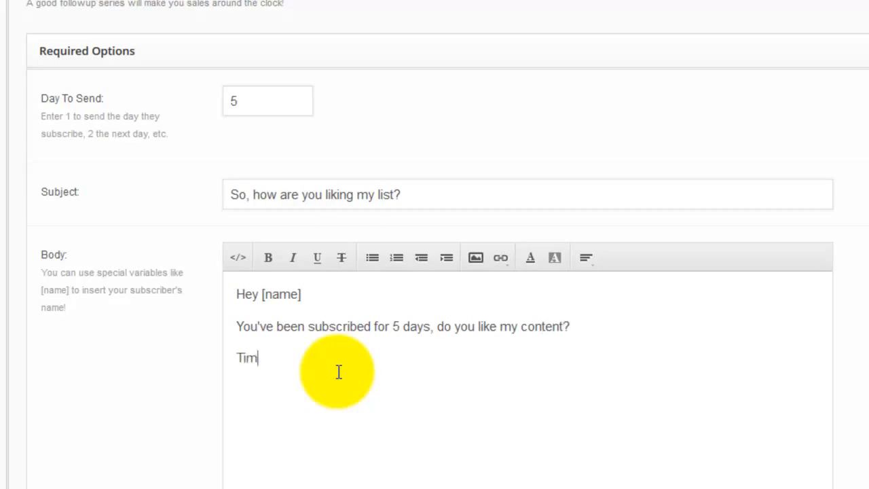